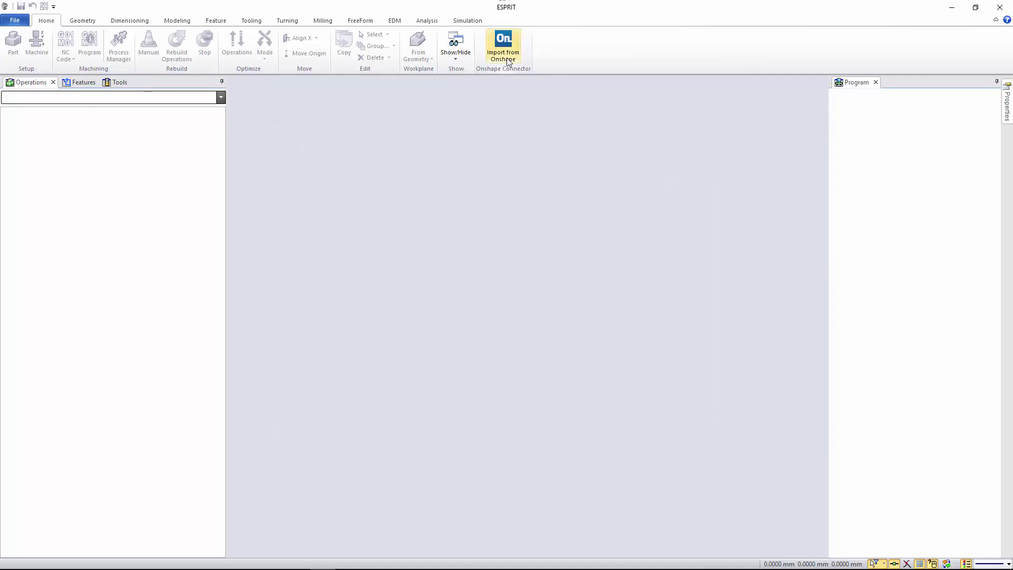
Create a new document from the Default Metric template
click(16, 21)
click(21, 154)
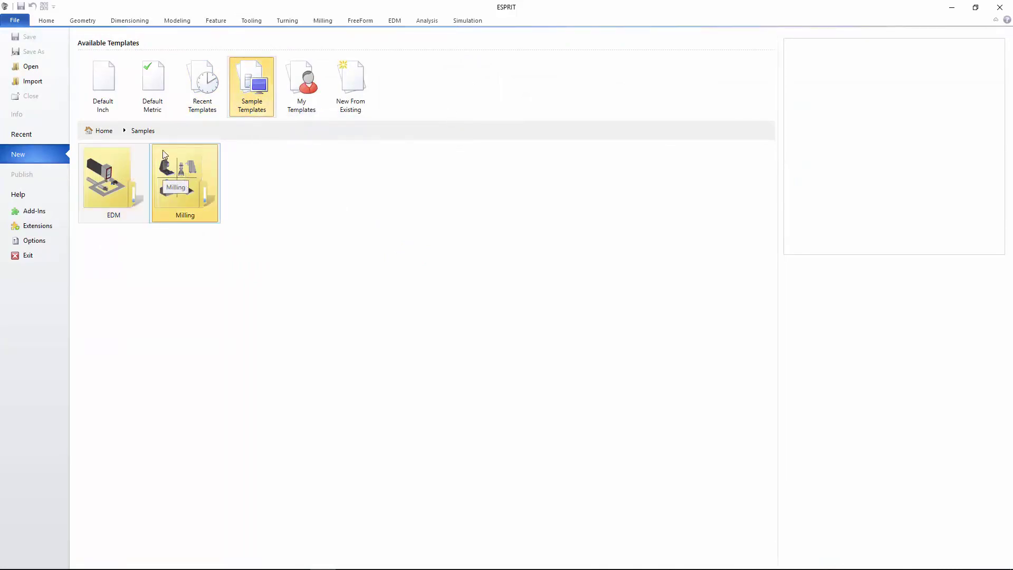
click(154, 89)
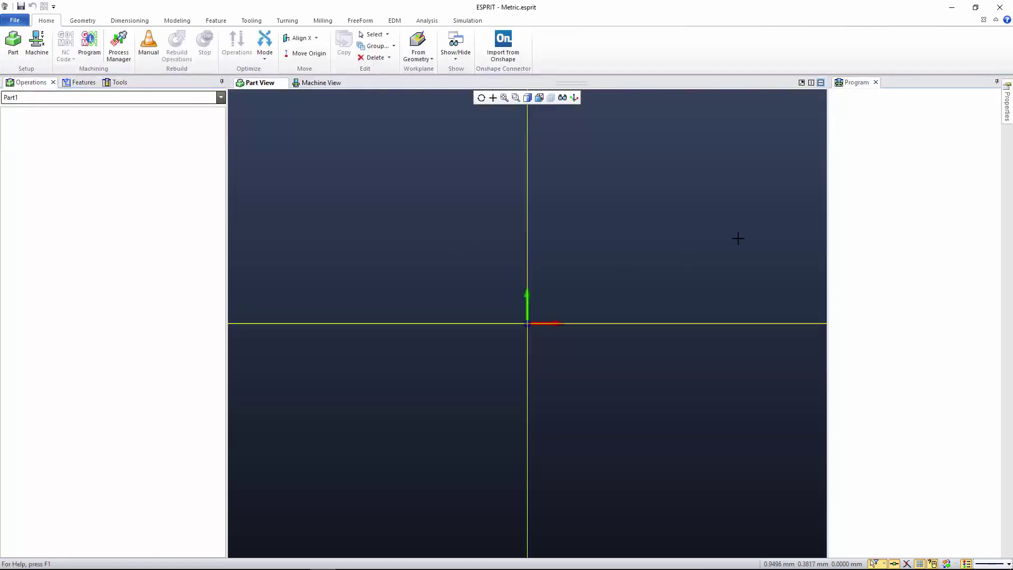
Import the R2.2 element of the R2.2.x_b document created by the account owner in Onshape and inspect the part
click(506, 44)
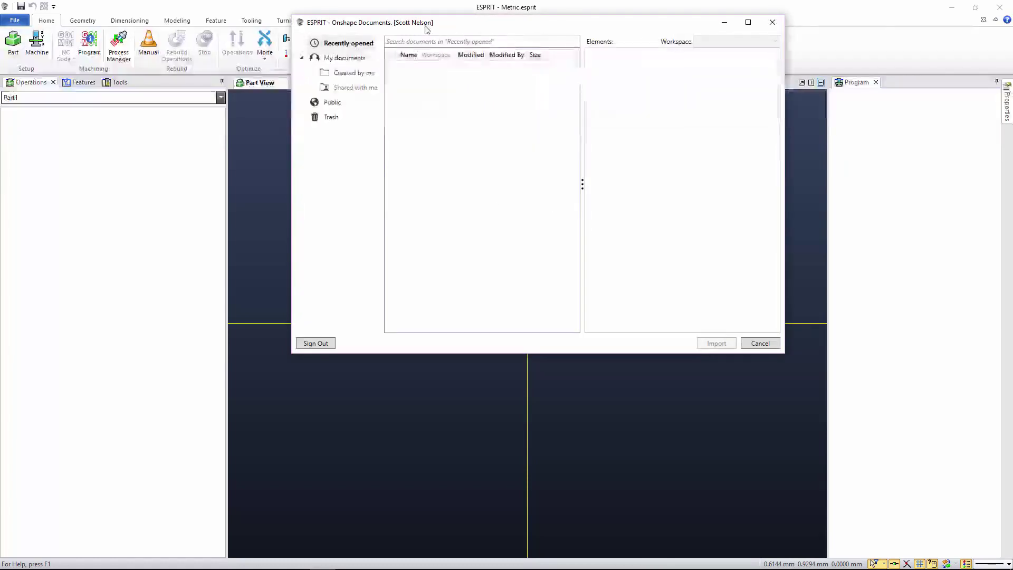
drag(362, 41, 319, 56)
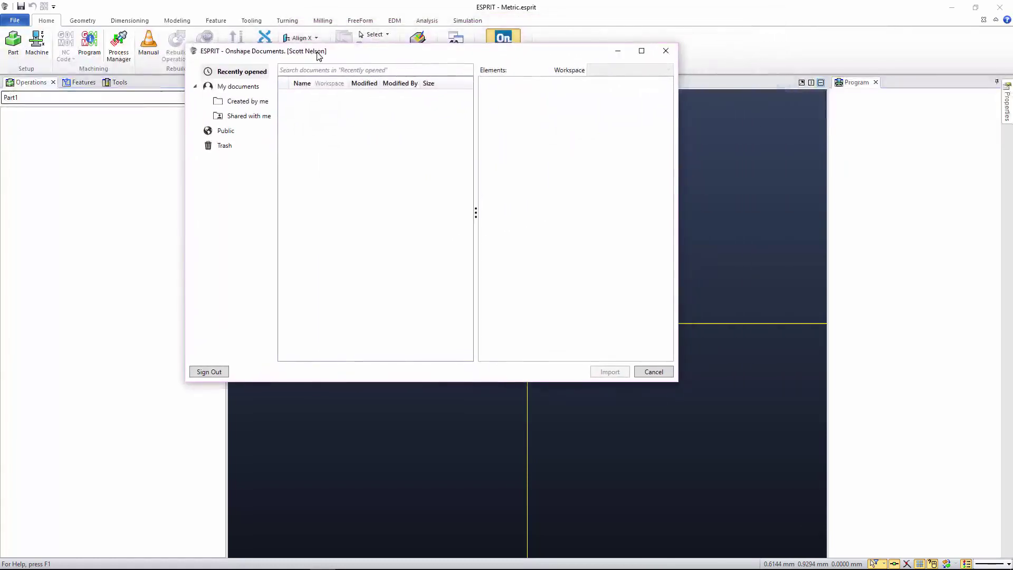
click(251, 86)
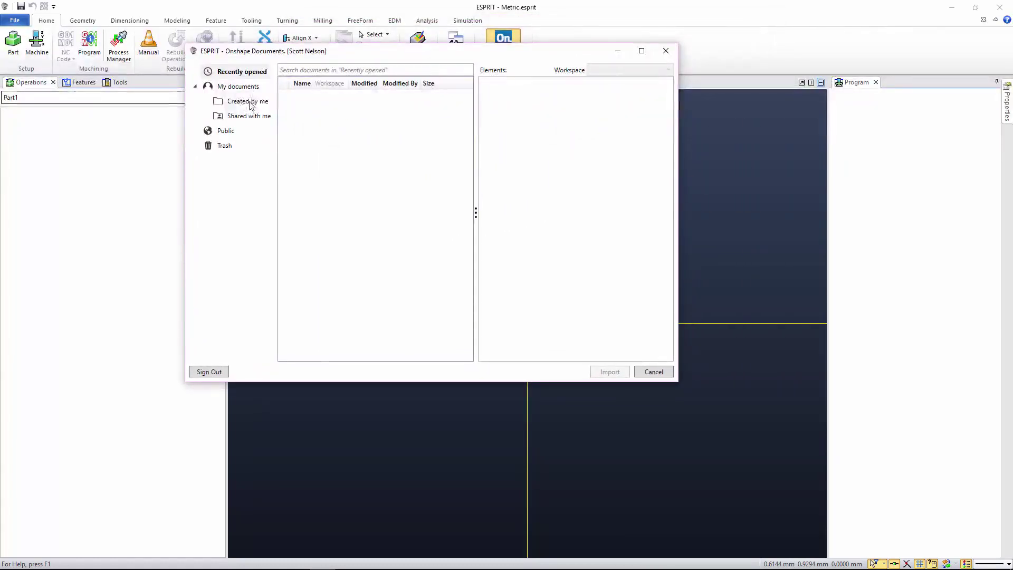
click(250, 101)
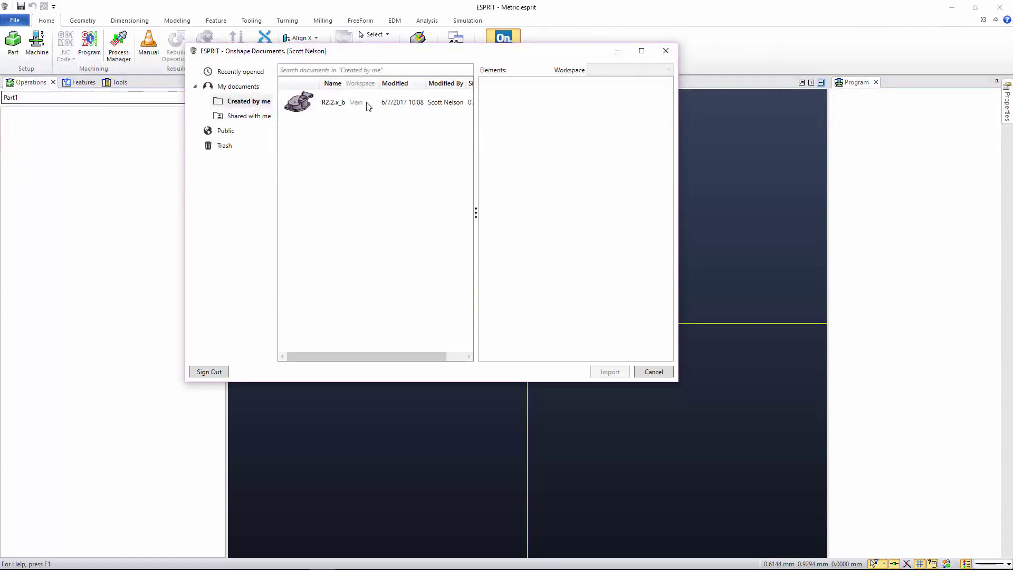
click(332, 105)
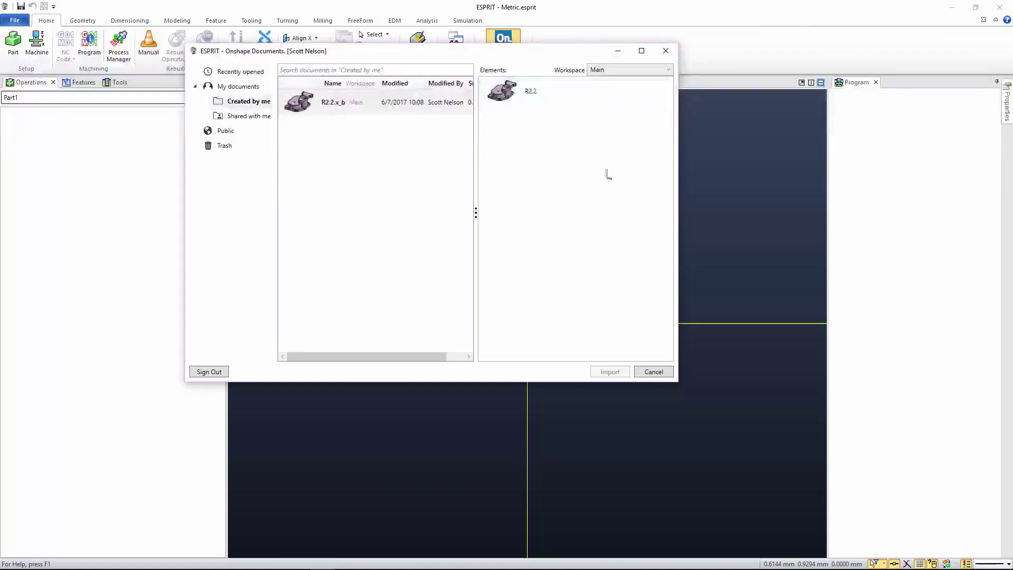
click(530, 101)
click(611, 372)
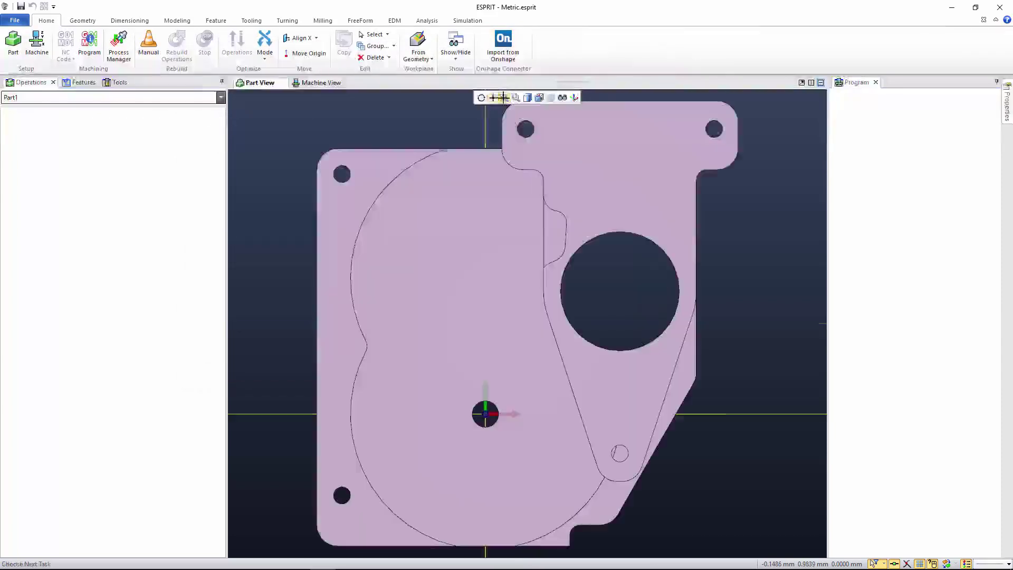
scroll(548, 203, down, 2)
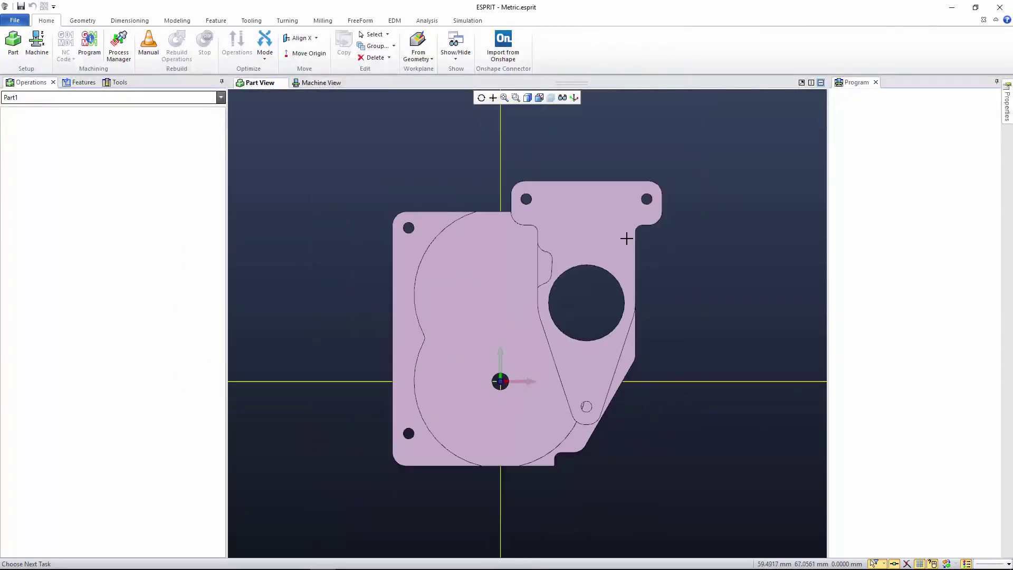
middle_drag(627, 238, 674, 235)
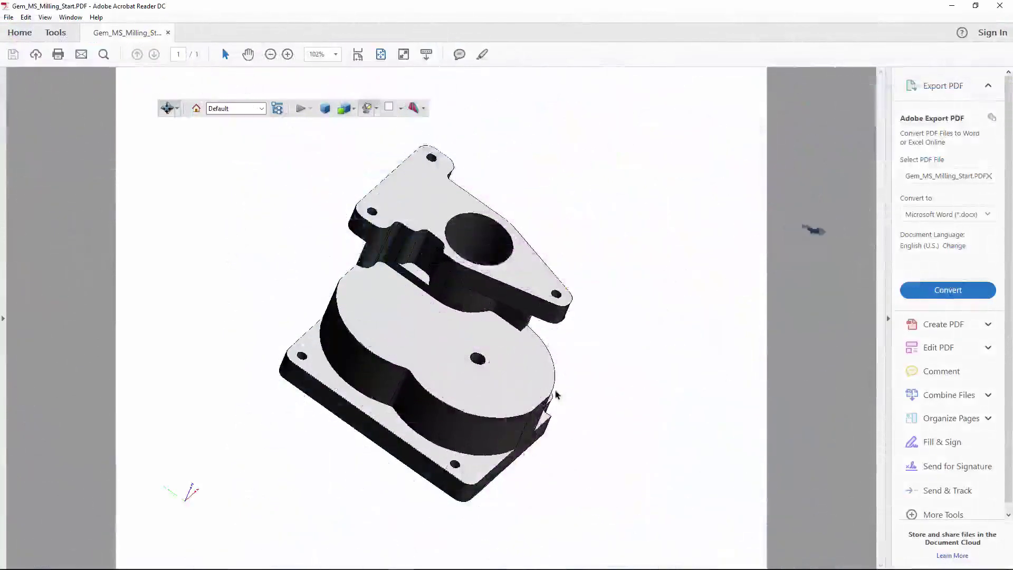
Examine the 3D housing in Gem_MS_Milling_Start.PDF from several sides in Acrobat Reader and switch back to ESPRIT
drag(556, 395, 579, 372)
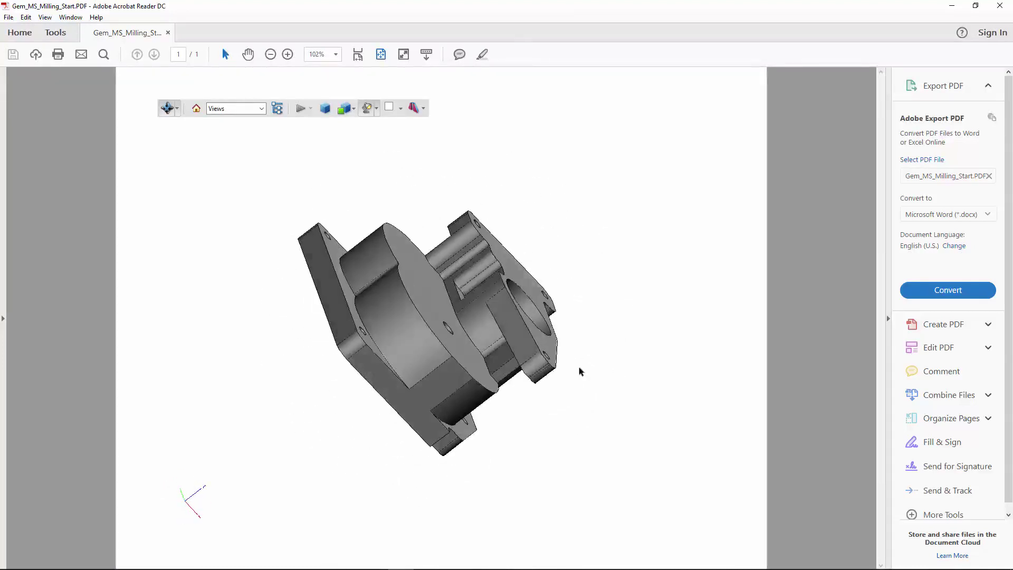
drag(367, 422, 407, 172)
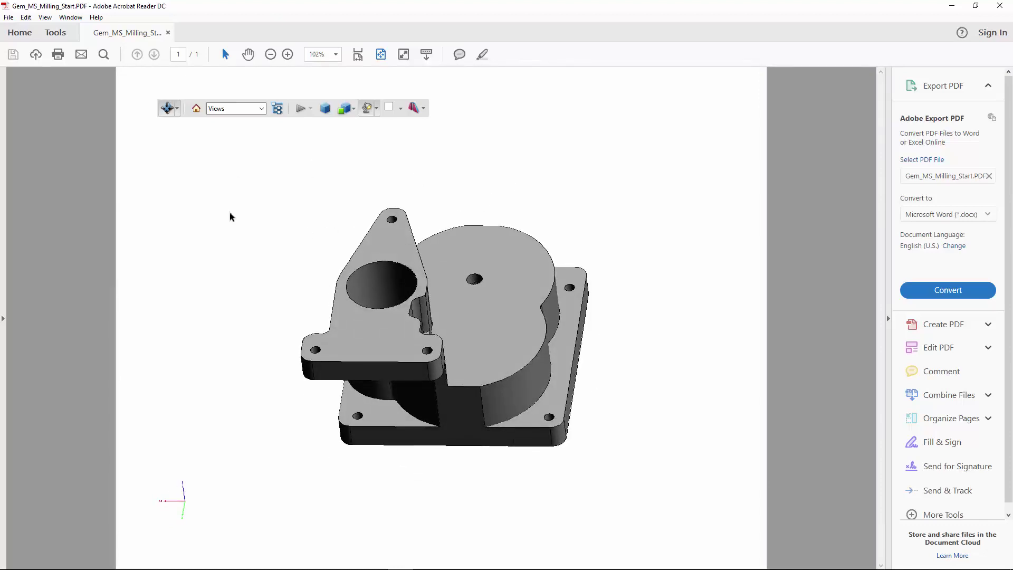
drag(341, 294, 703, 317)
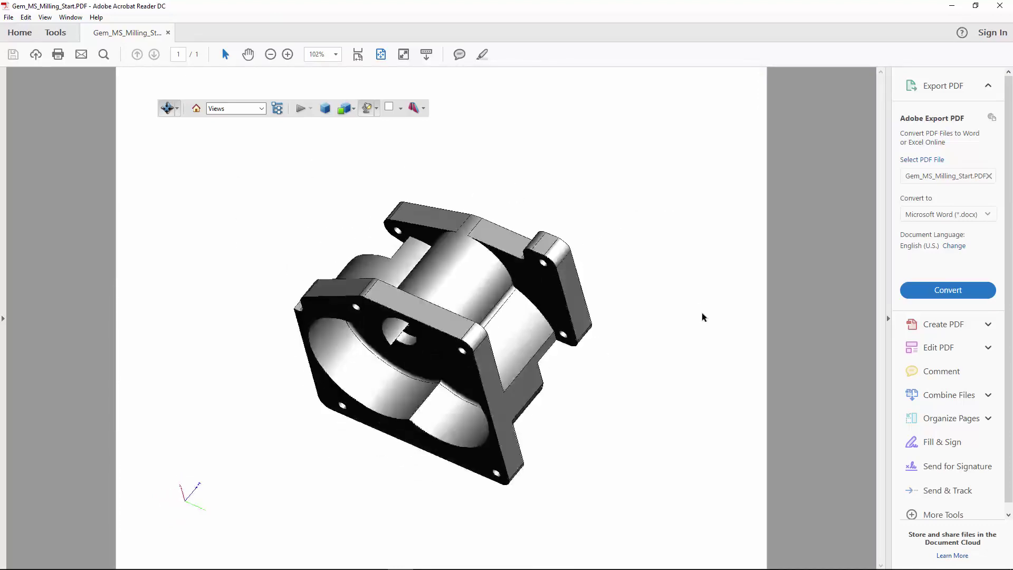
drag(376, 247, 298, 147)
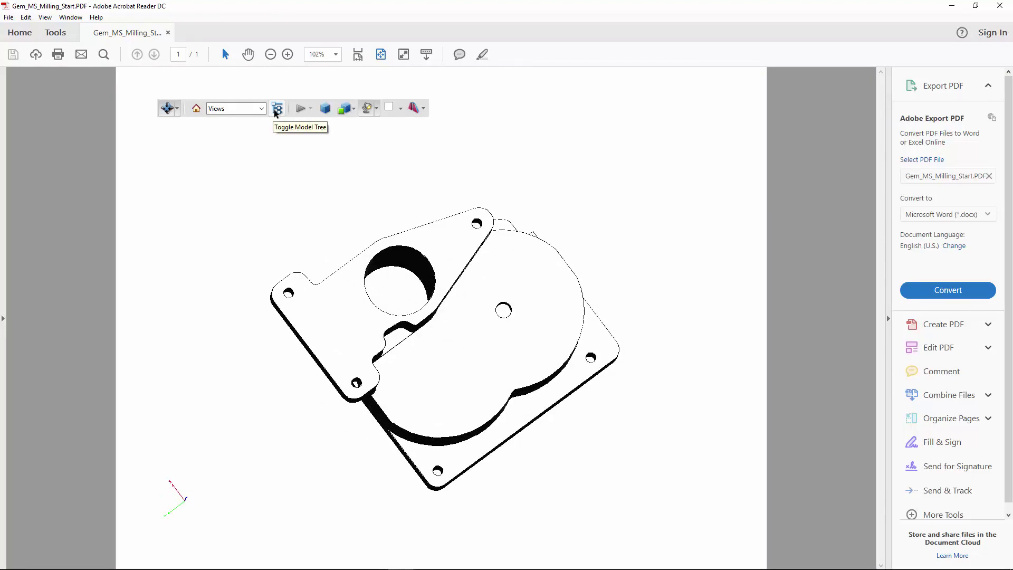
mouse_move(591, 417)
mouse_down()
mouse_move(576, 222)
mouse_move(708, 134)
mouse_move(698, 283)
mouse_move(464, 395)
mouse_move(621, 294)
mouse_up()
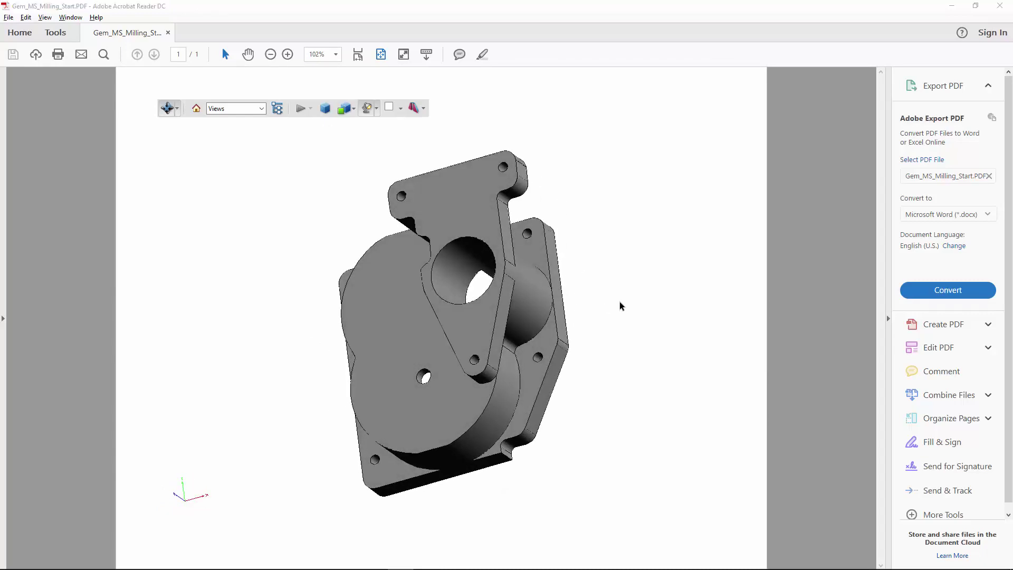
key(alt+Tab)
key(alt+Tab)
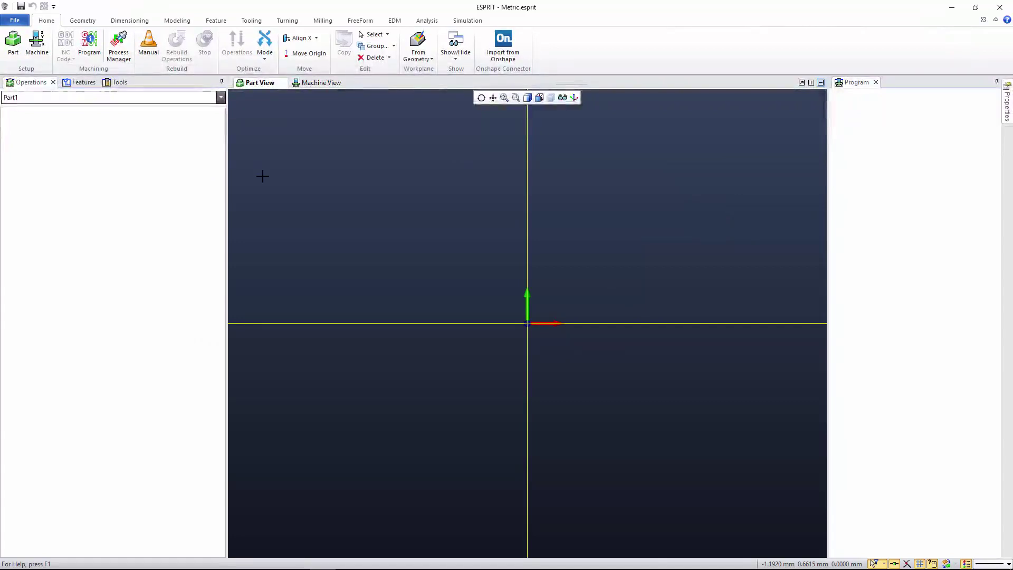
Import Gem_MS_Milling_Start.PDF as a new part from the EWC 2017 > Gems of the Milestone > Milling folder on drive C
click(16, 21)
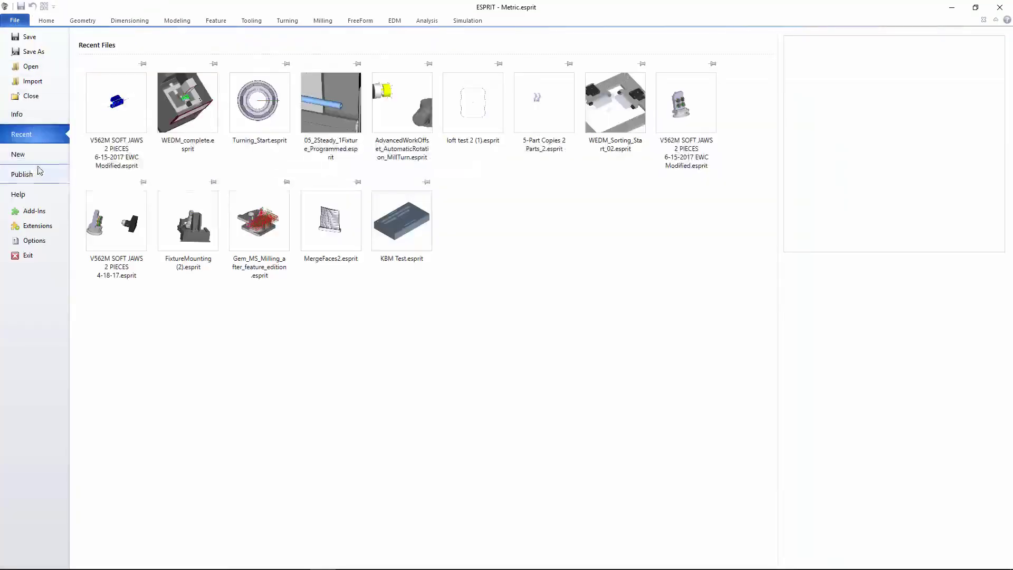
click(32, 82)
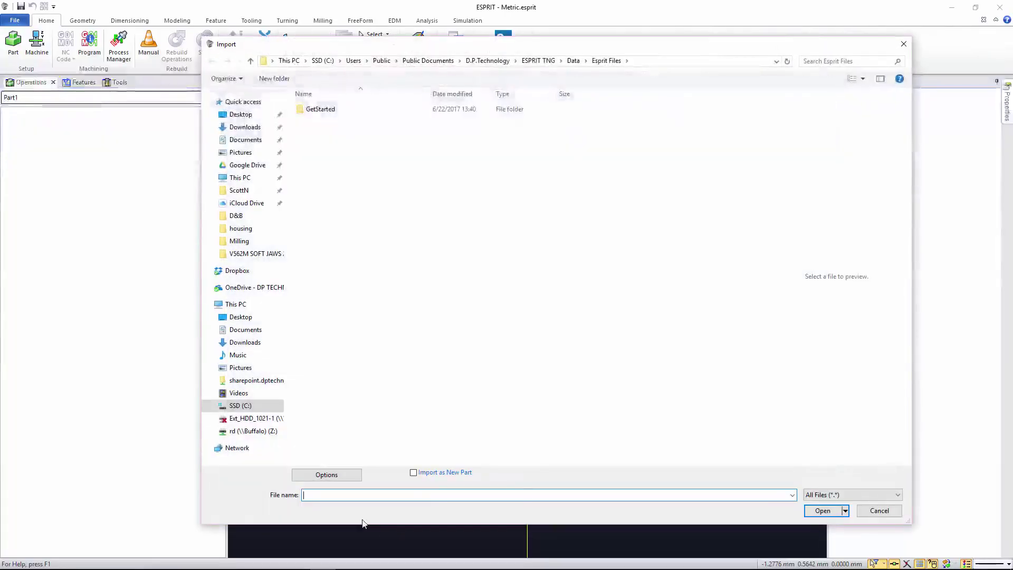
click(439, 478)
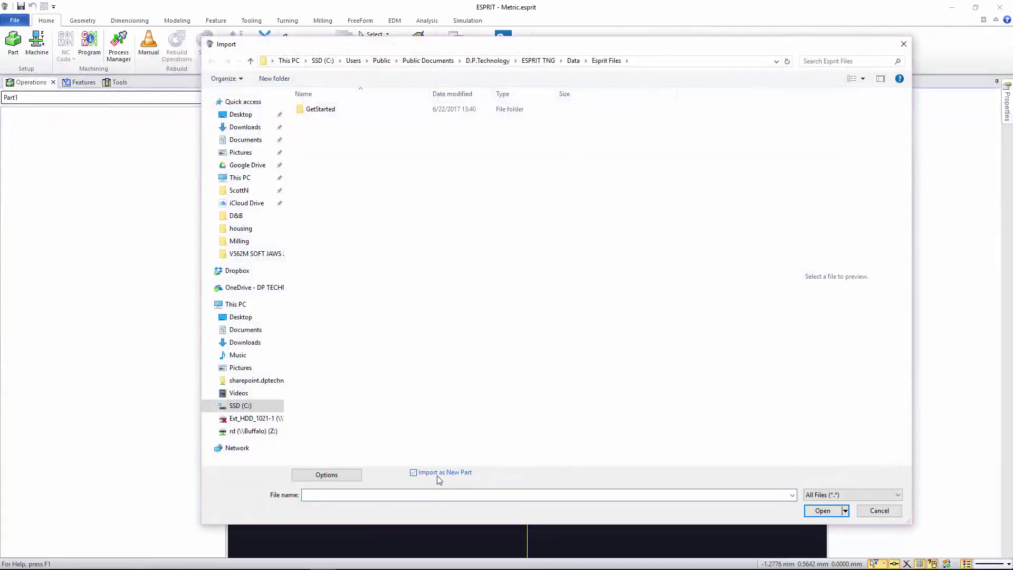
click(243, 405)
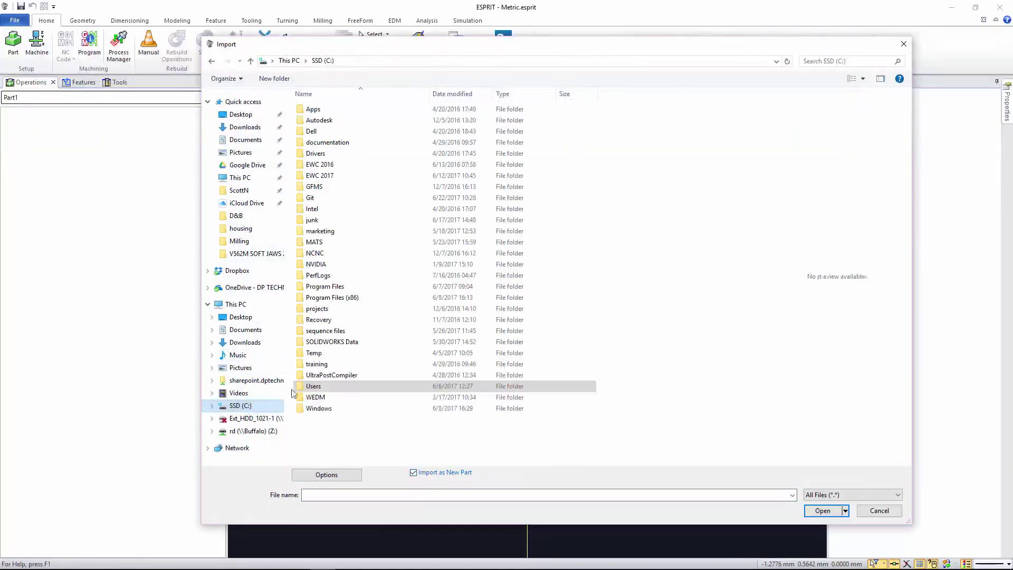
double_click(320, 176)
double_click(327, 109)
double_click(327, 110)
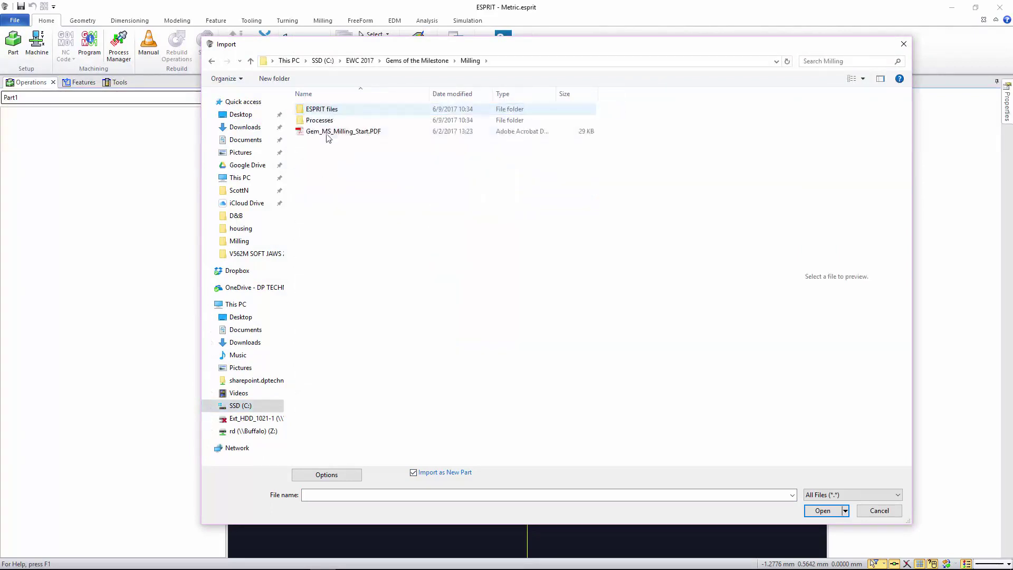
click(380, 132)
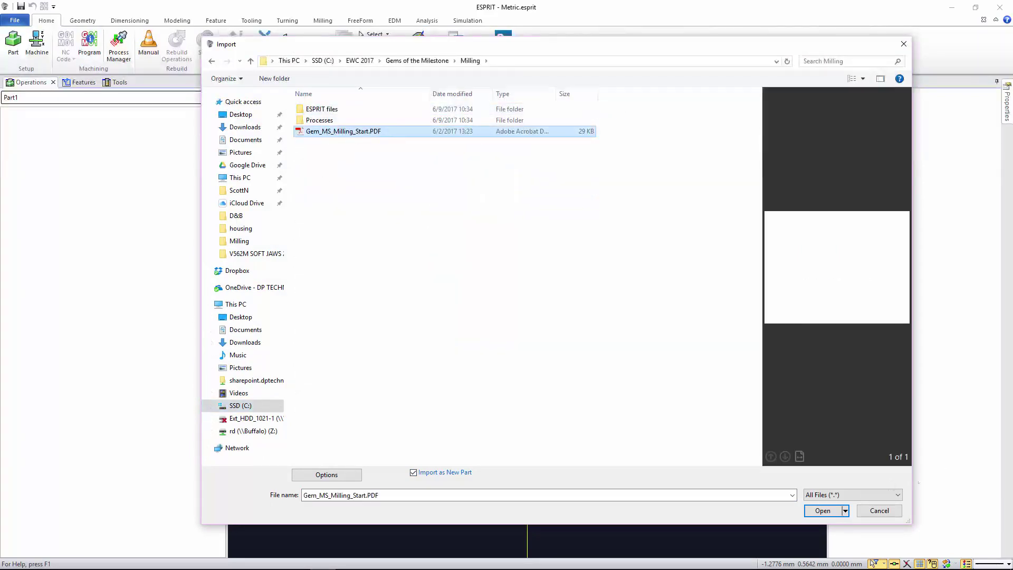
click(823, 511)
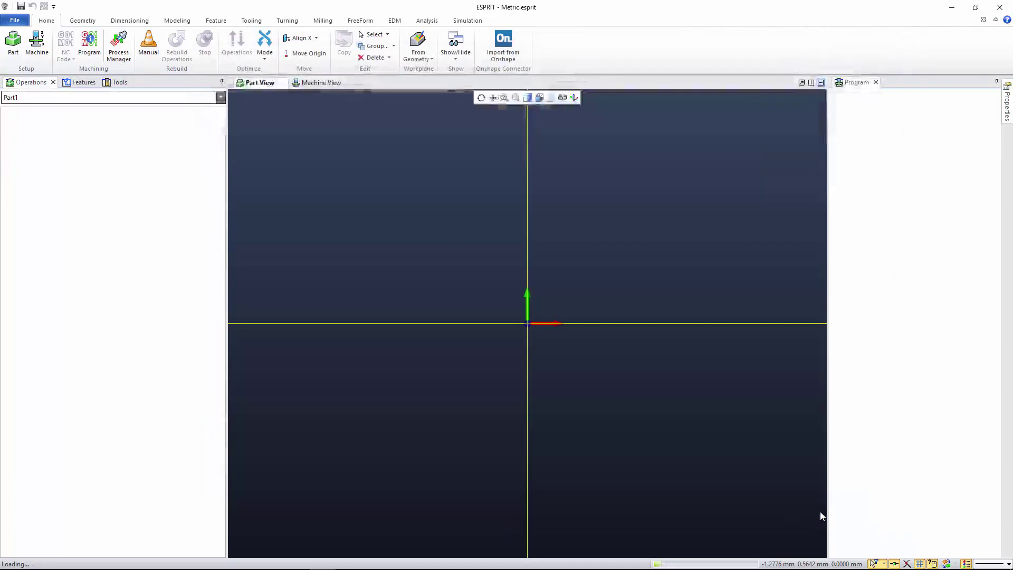
click(505, 98)
scroll(554, 276, down, 2)
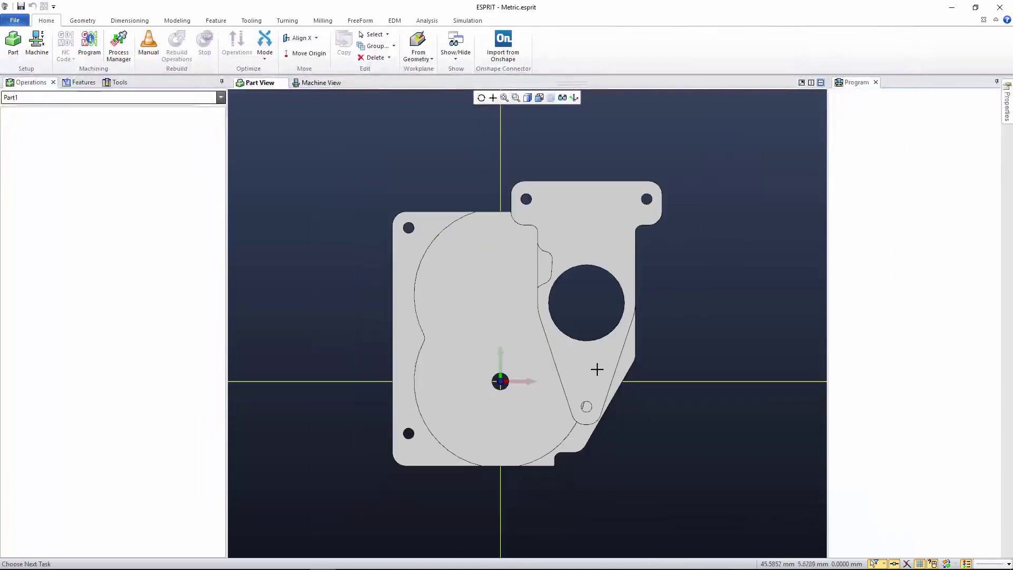
middle_drag(597, 368, 537, 141)
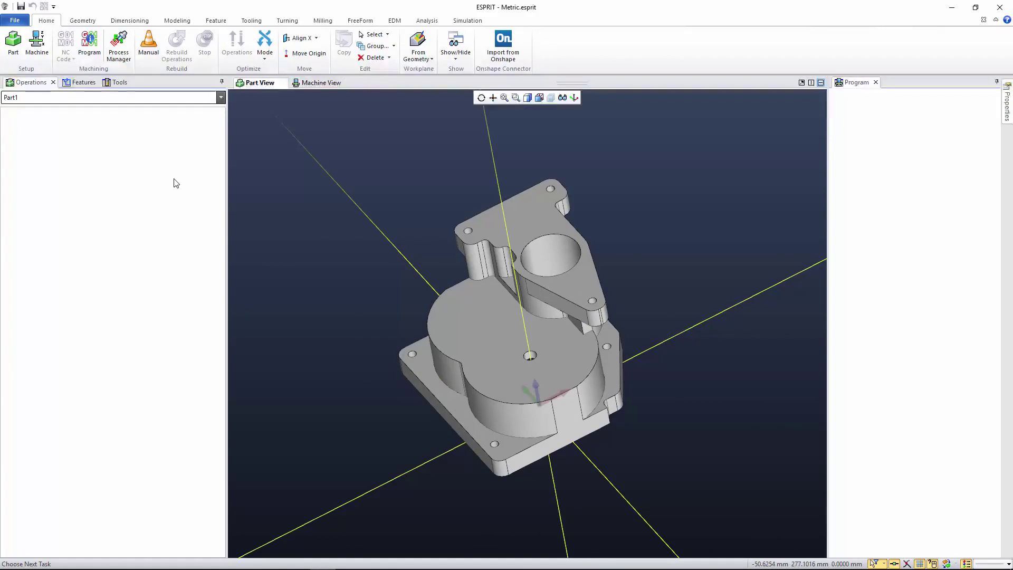
Load the medium 5x Trunnion Mill machine definition from the sample 5-Axis Trunnion Mill (XYZAC) folder
click(37, 48)
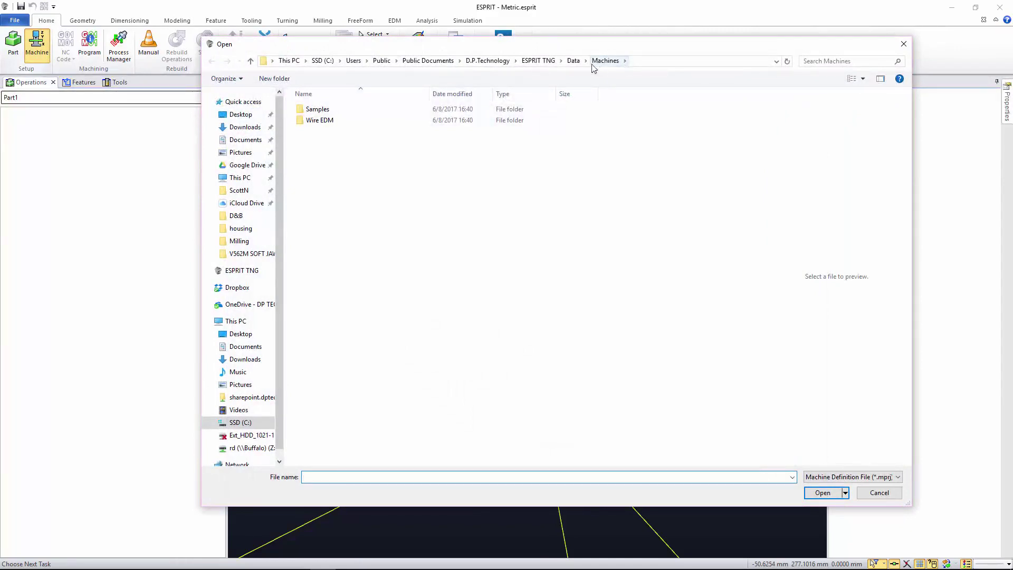
double_click(317, 109)
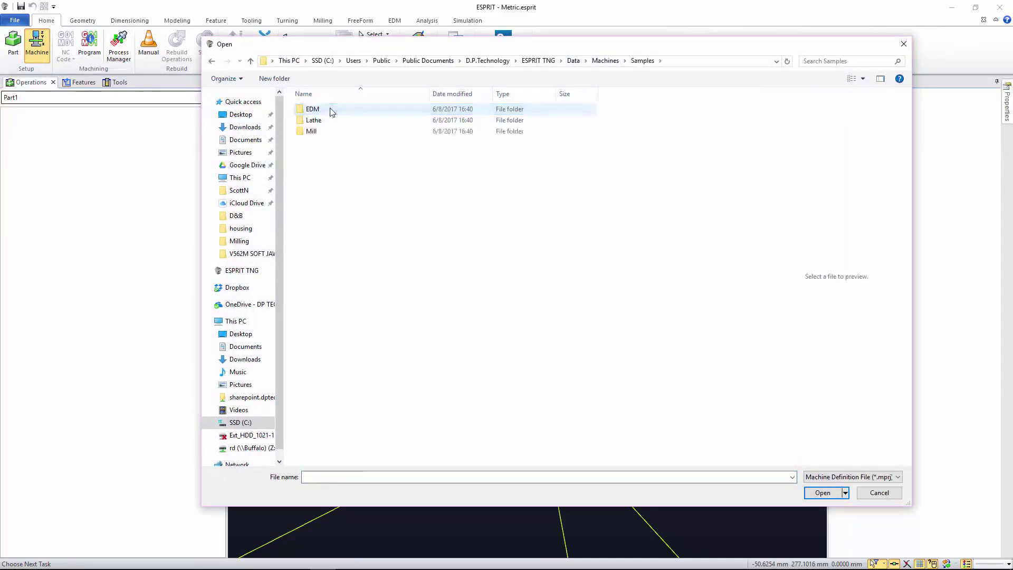
double_click(312, 131)
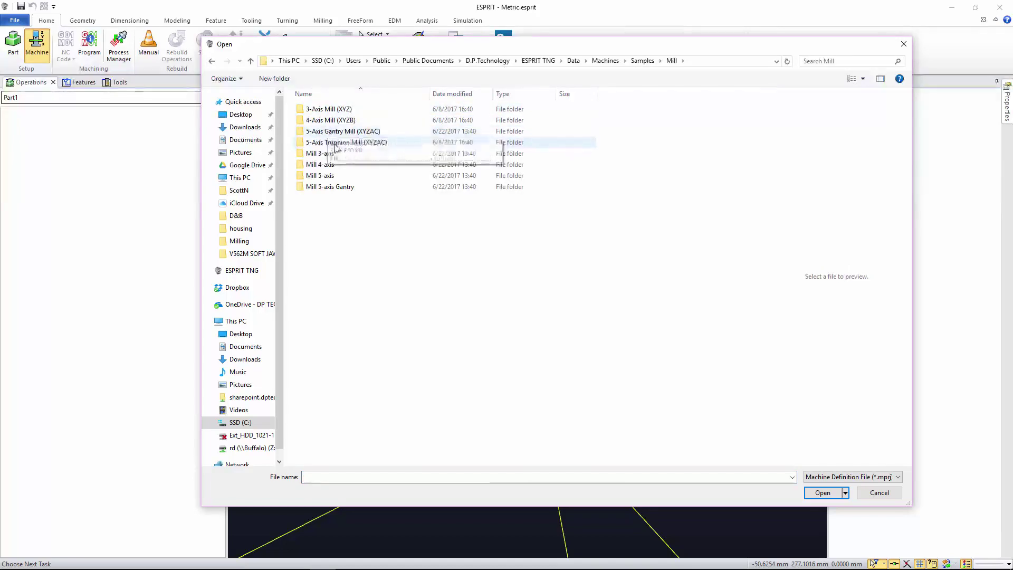
double_click(336, 143)
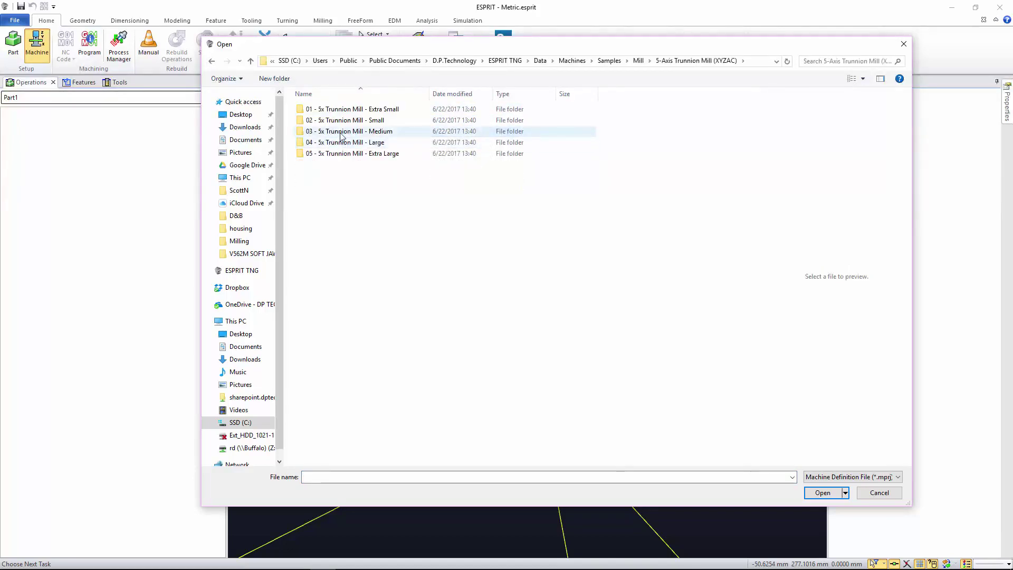
double_click(388, 133)
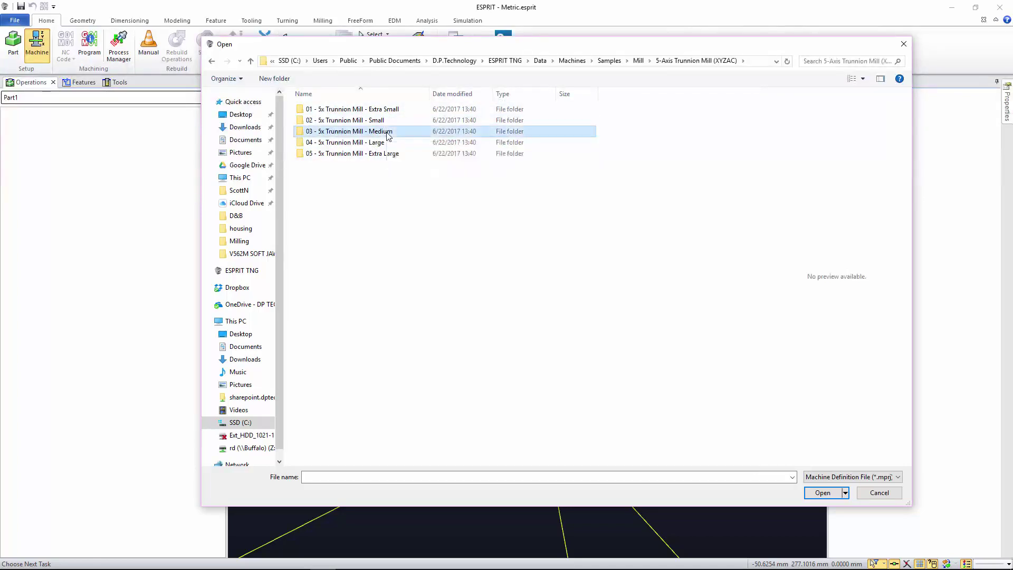
click(371, 111)
double_click(371, 110)
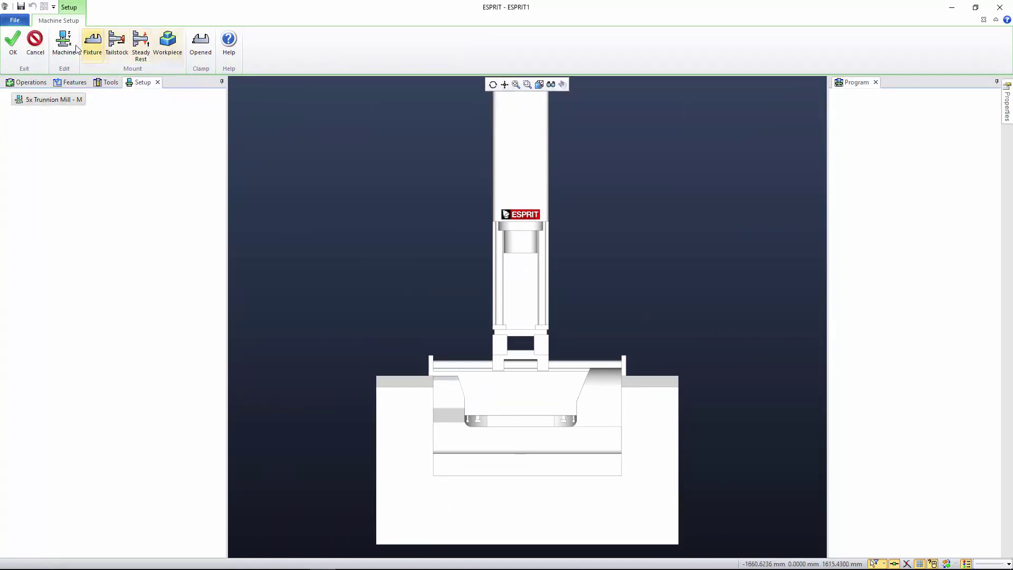
Mount the sample fixture 5-Axis Vise - 75mm to 165mm from the 5-Axis Vises folder on the trunnion table and finish the machine setup
click(92, 42)
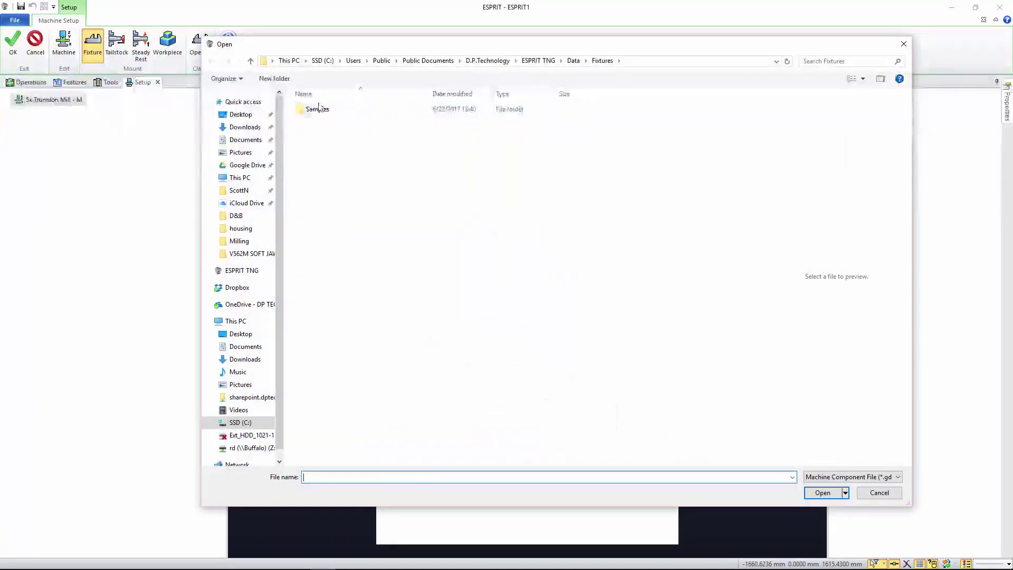
double_click(319, 109)
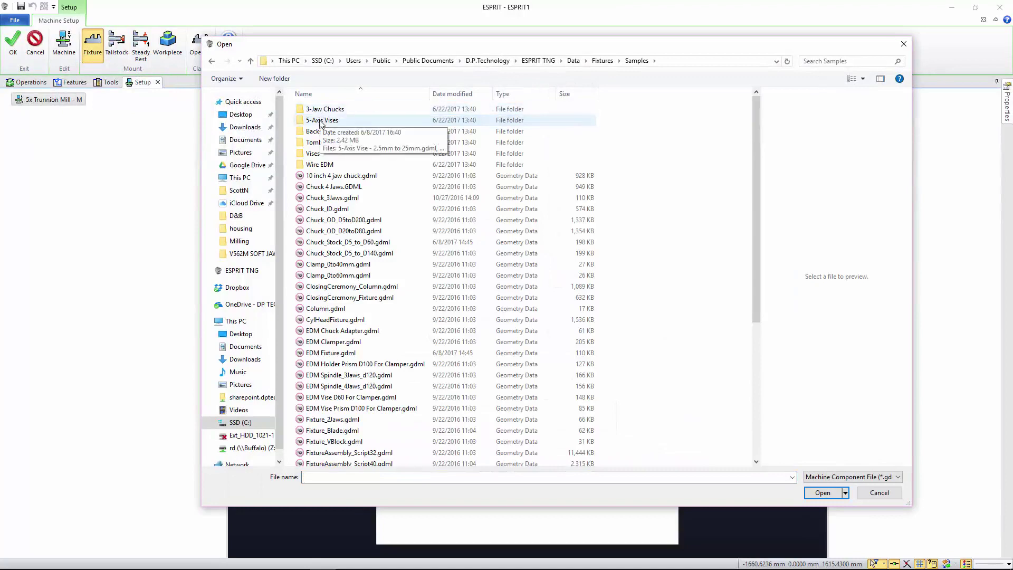
double_click(320, 121)
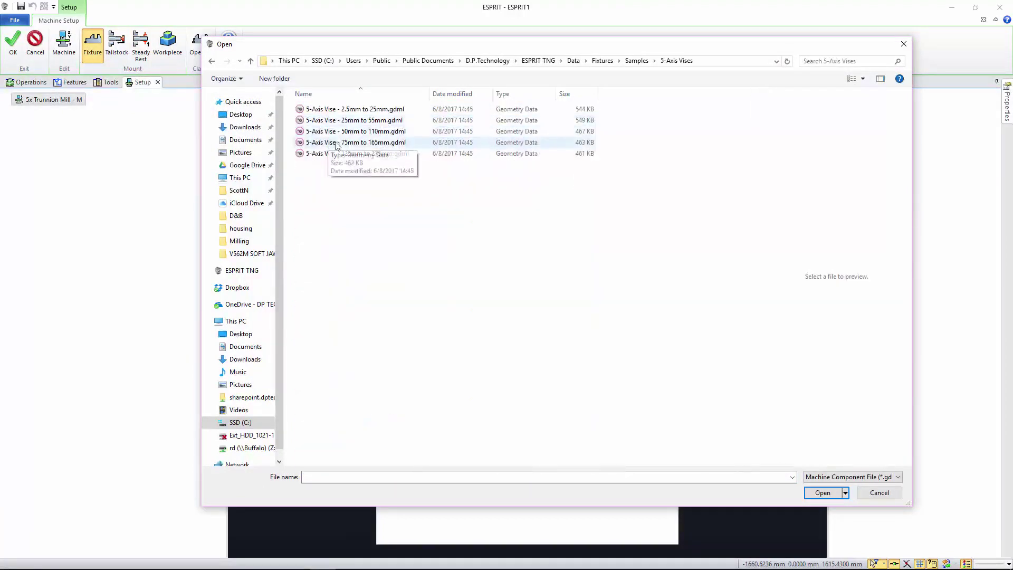
double_click(363, 144)
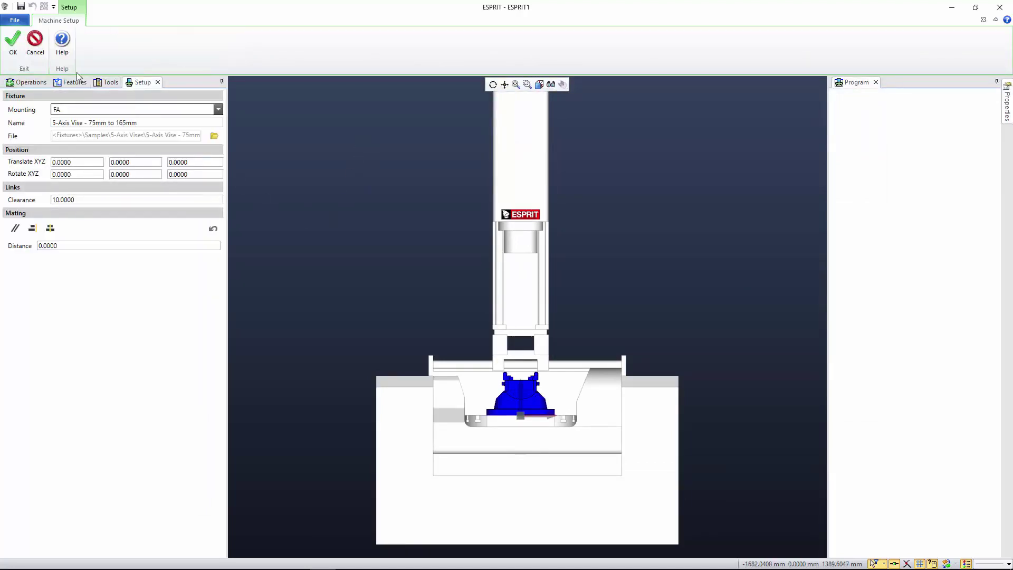
click(13, 52)
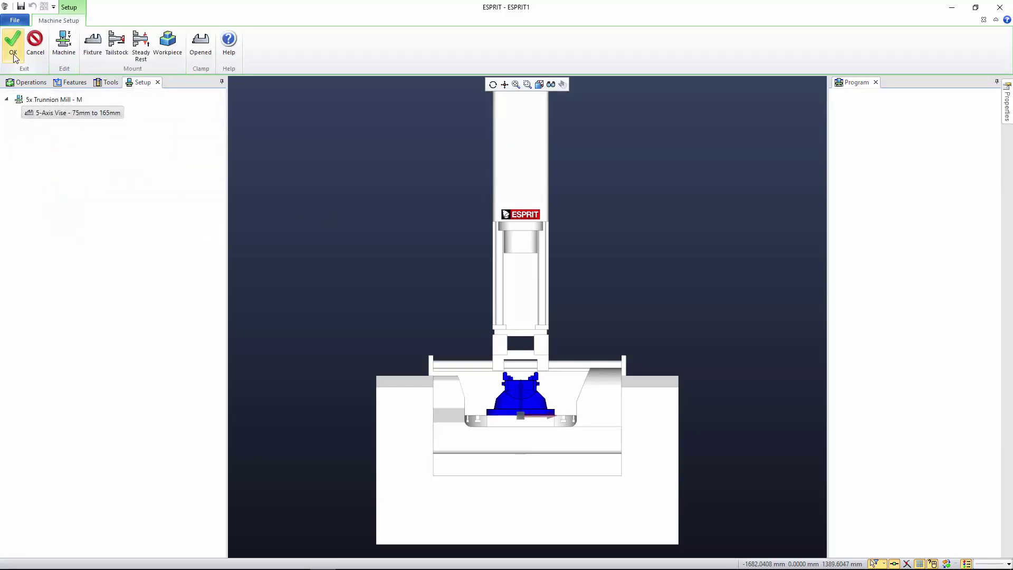
click(14, 54)
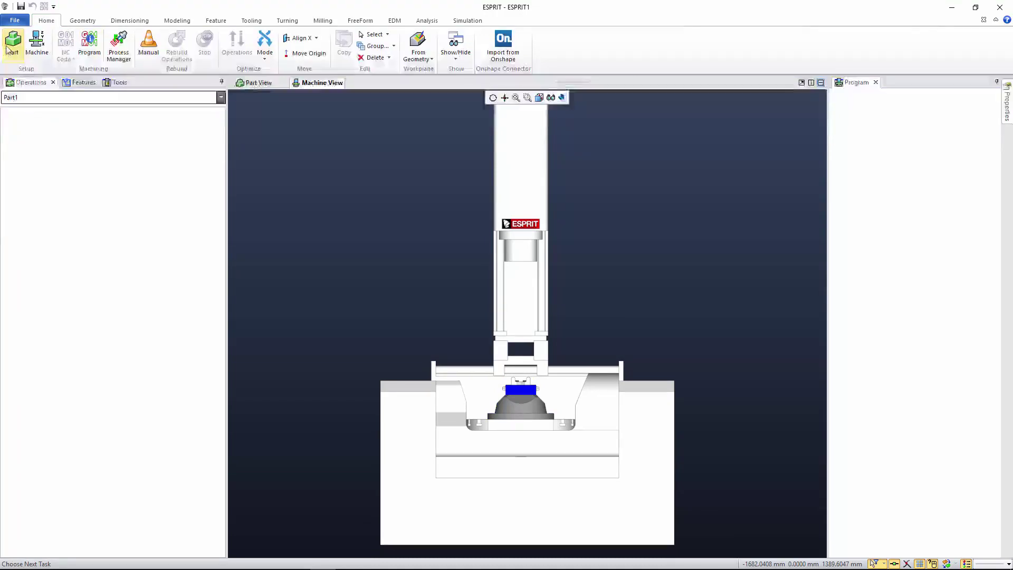
Set Part1's speeds and feeds to ESPRIT Speeds Feeds Standard, class Milling Taper No. 40 and condition AL (AL) in the part setup
click(11, 50)
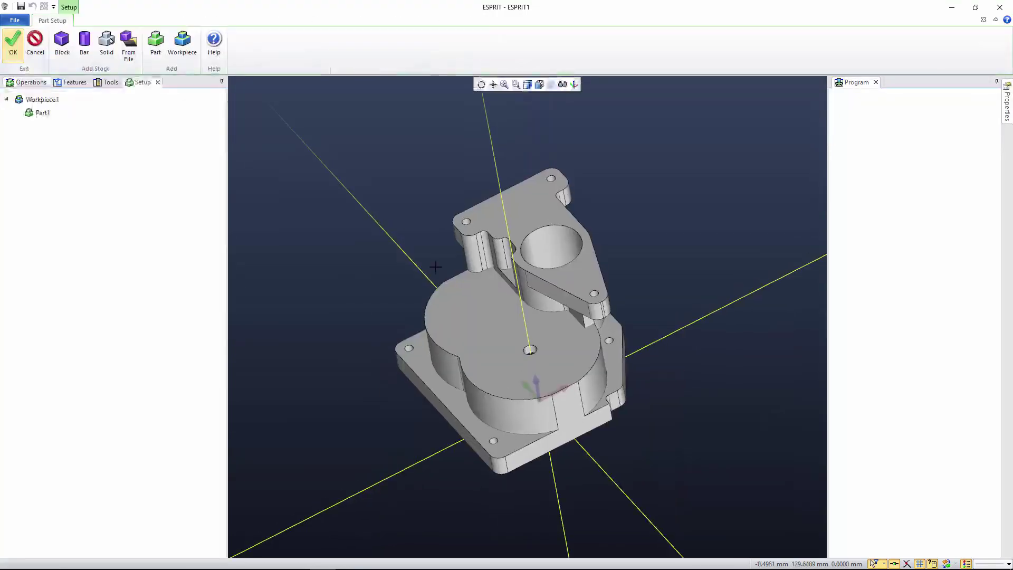
double_click(40, 116)
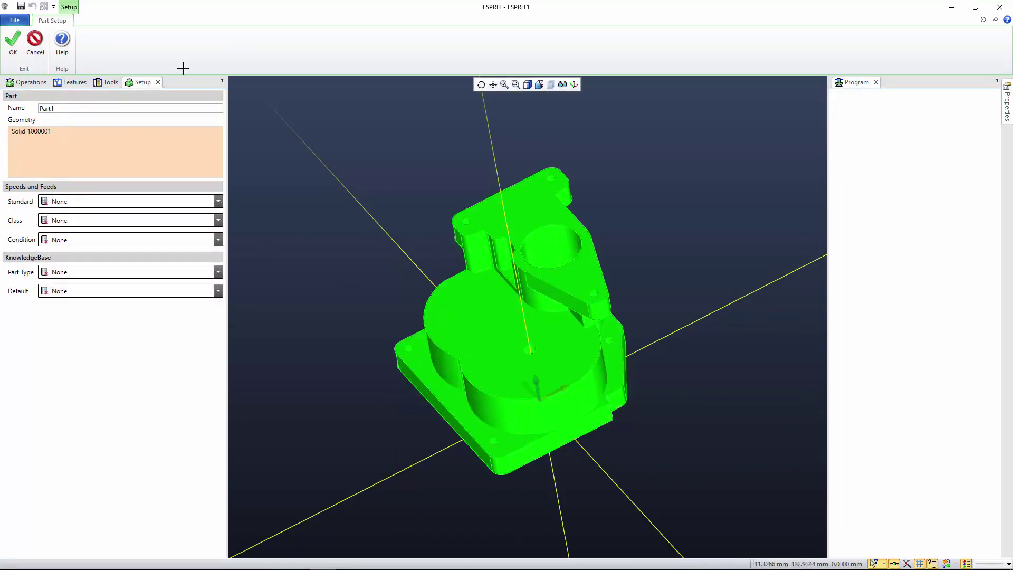
click(64, 203)
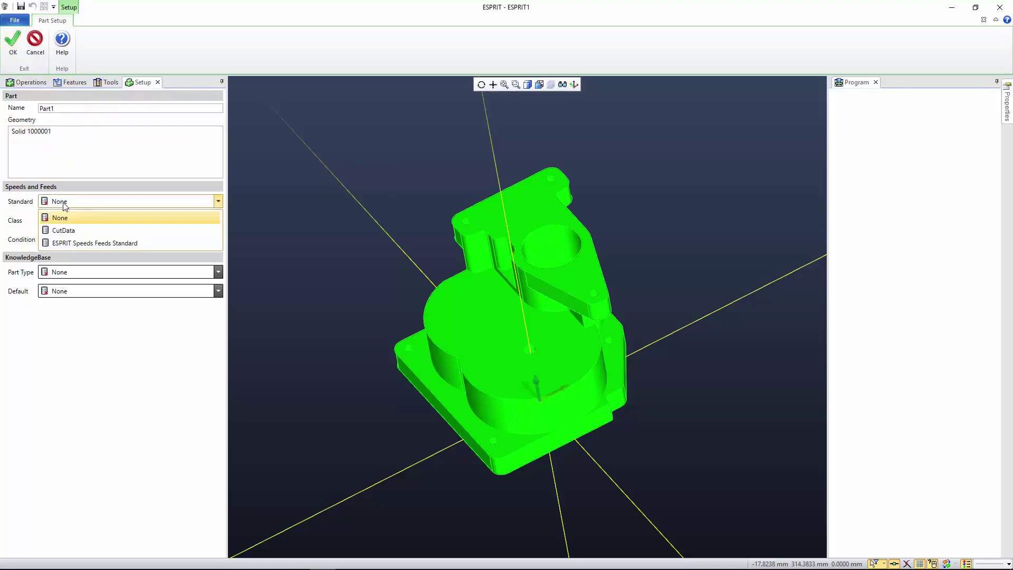
click(77, 243)
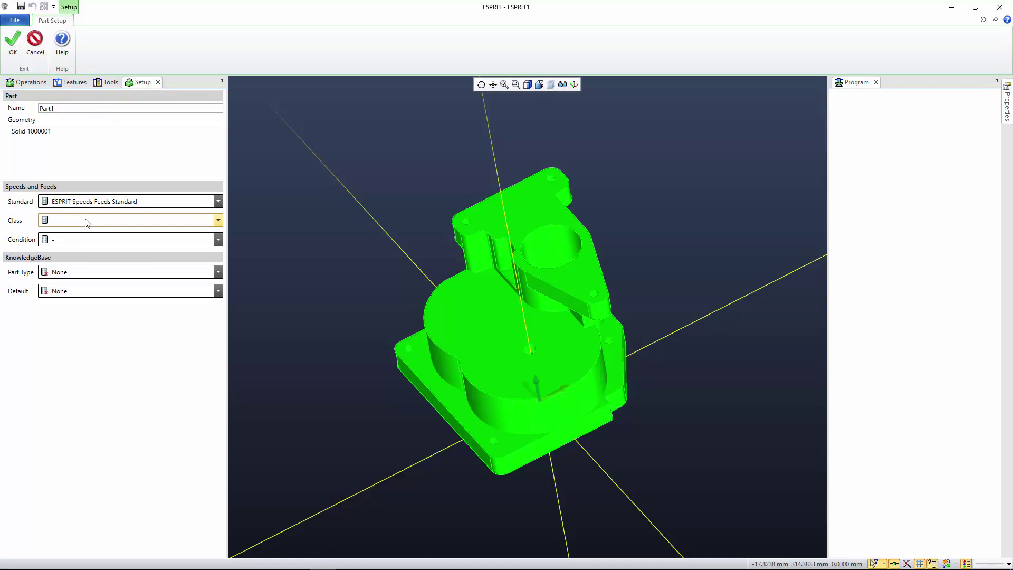
click(87, 223)
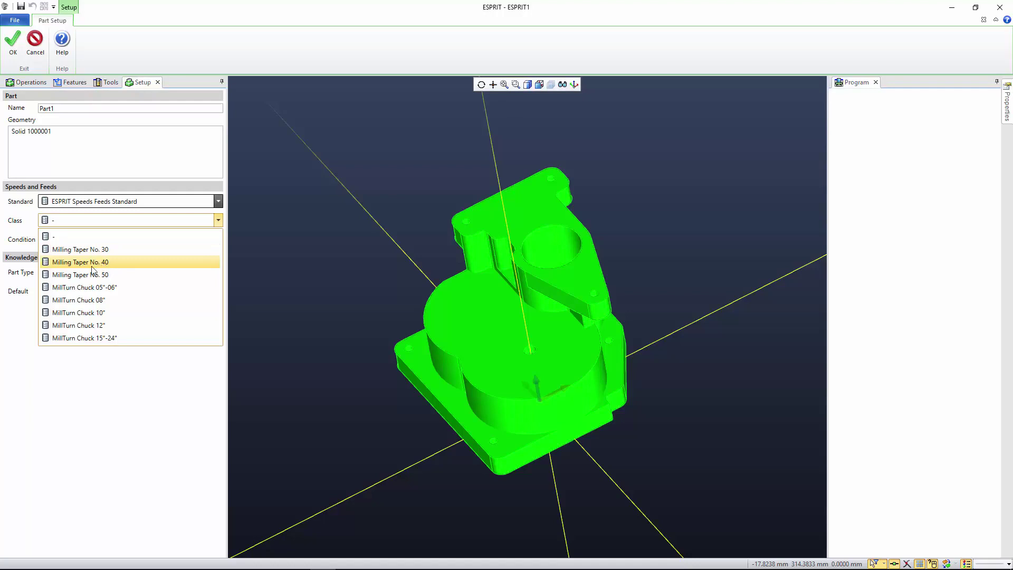
click(92, 266)
click(80, 244)
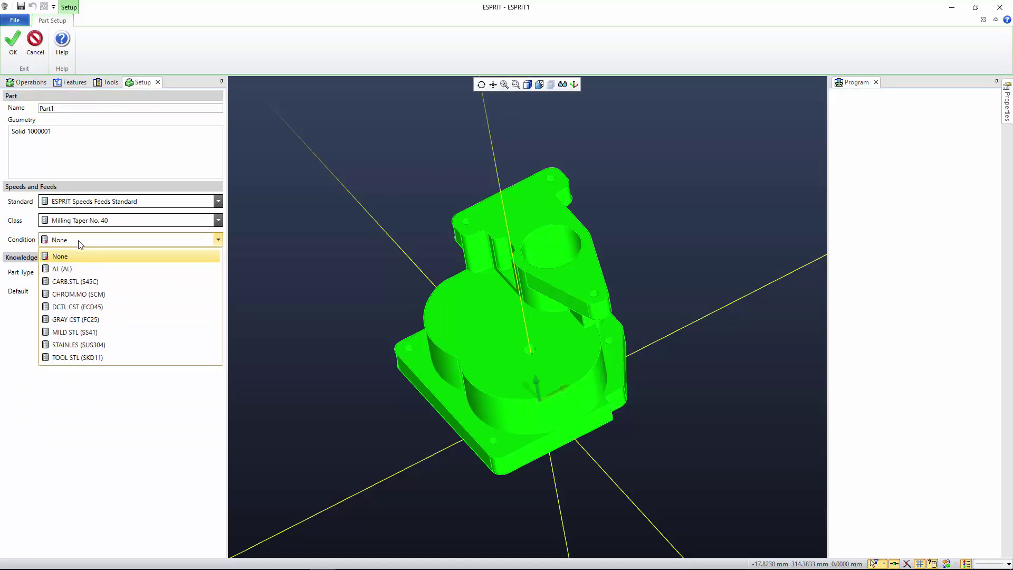
click(97, 269)
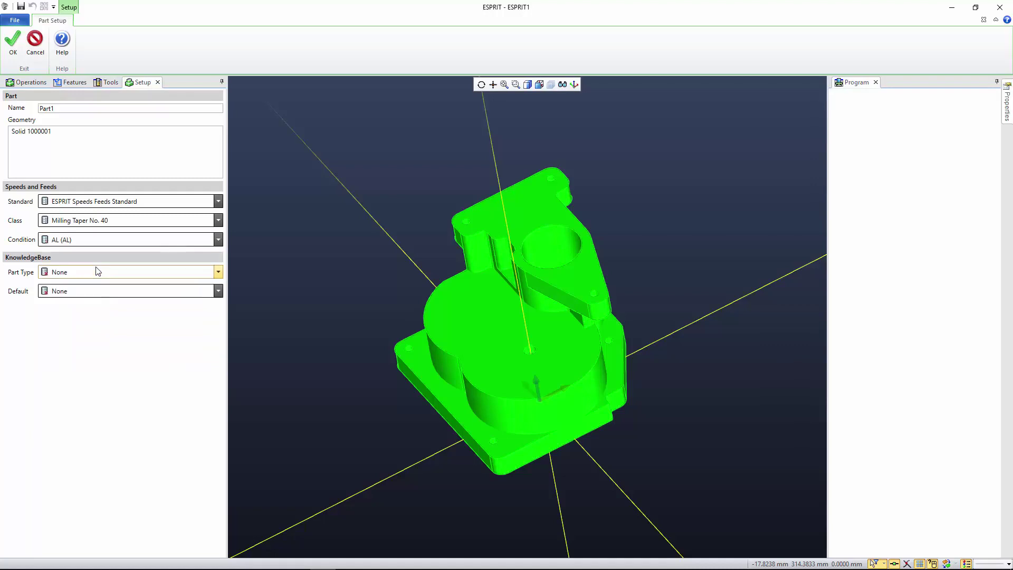
Set Part1's KnowledgeBase part type to ESPRIT TNG Metric and its default to Default Technology - Inch / Metric
click(61, 274)
click(79, 339)
click(94, 294)
click(95, 333)
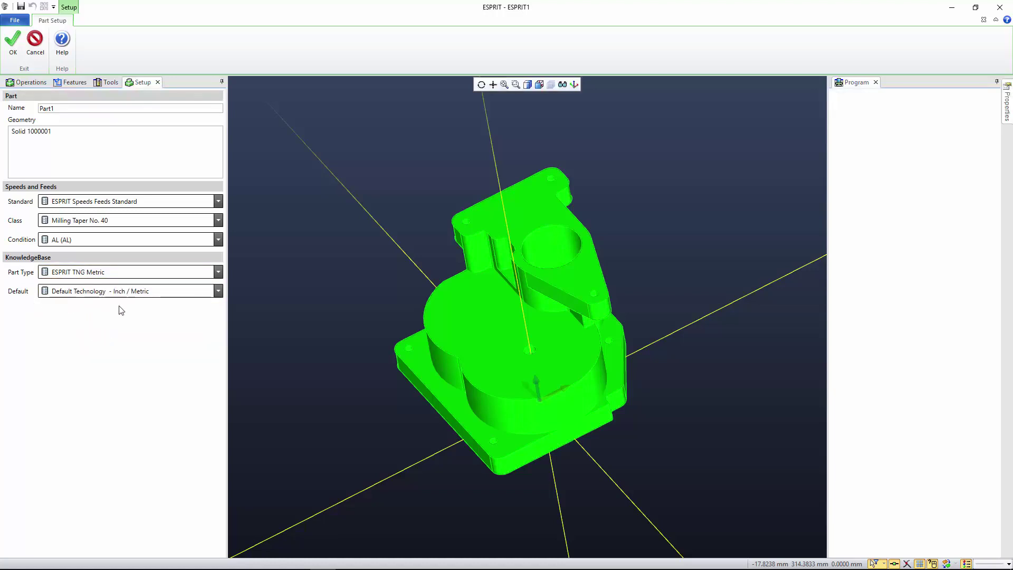
click(13, 42)
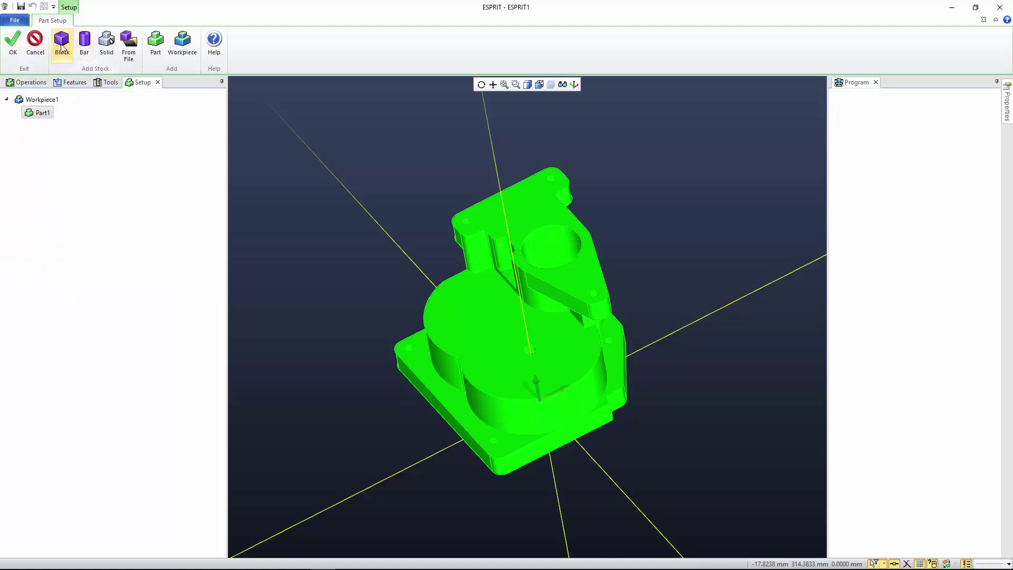
Add a centered block stock of 126.873 × 133.706 × 69.85 mm around the part on the XYZ work plane
click(61, 46)
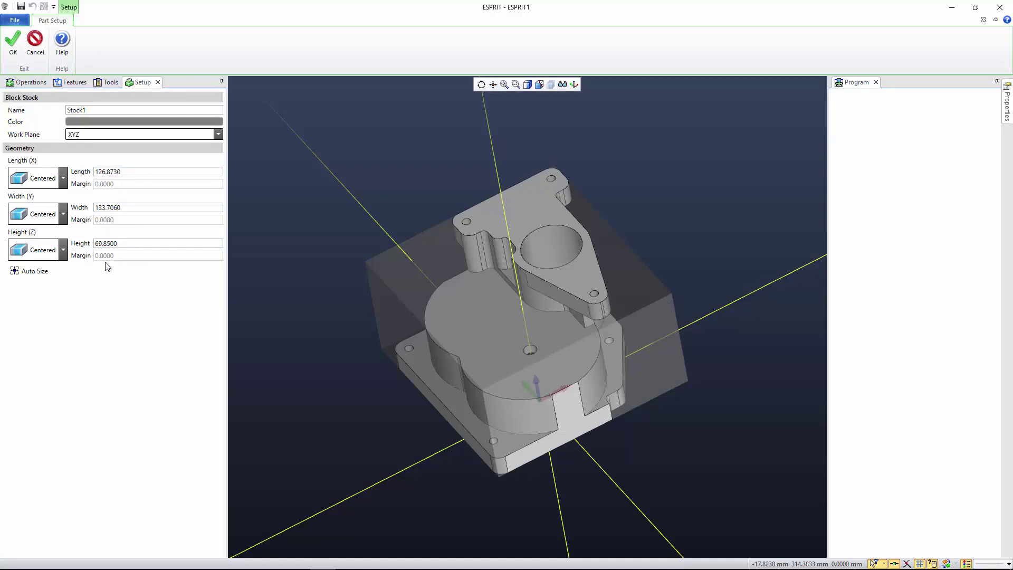
click(13, 46)
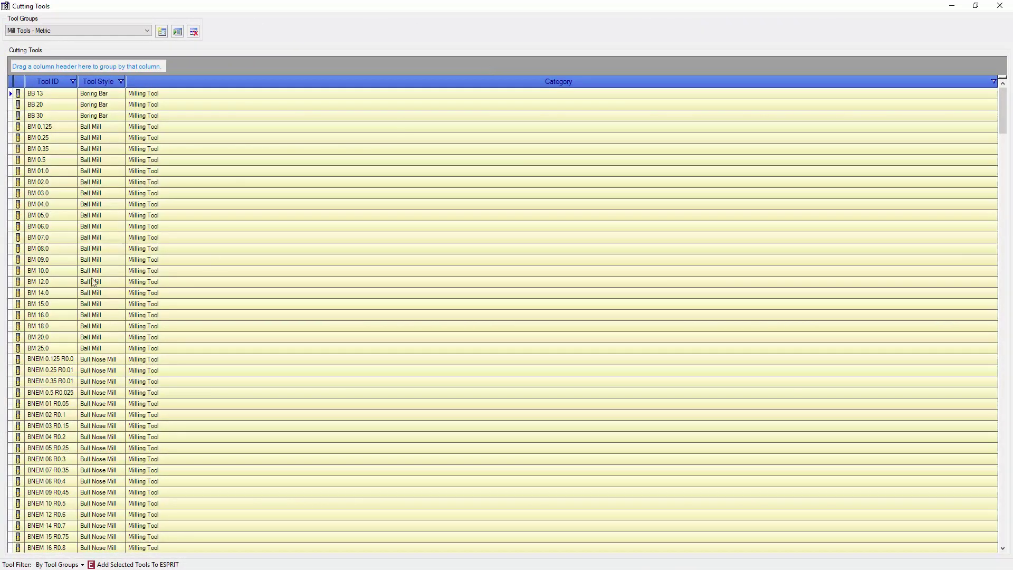
Group the metric mill tools by tool style and select the end mills EM 05.0 and EM 10.0
click(89, 83)
drag(90, 86, 82, 65)
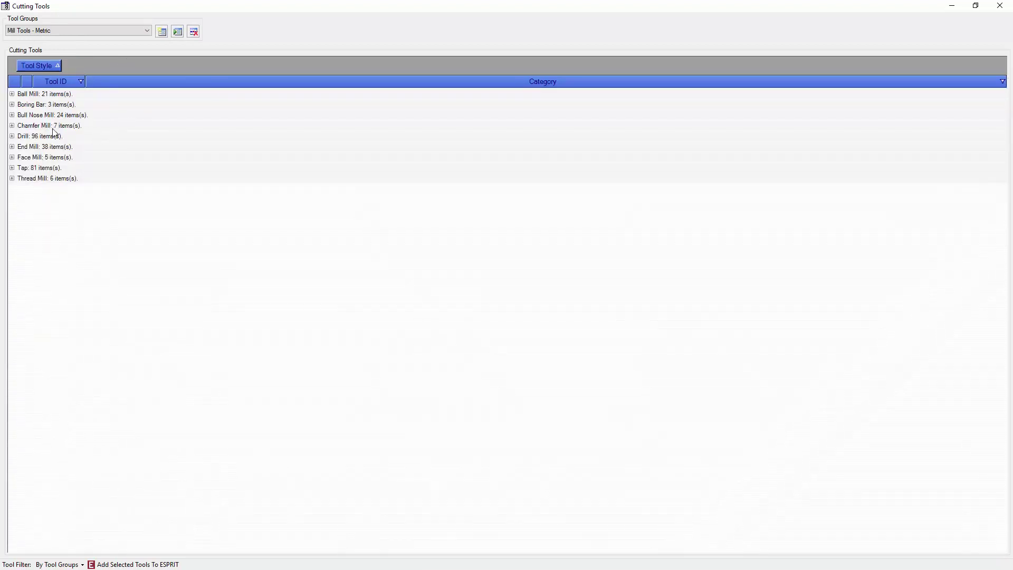
click(12, 147)
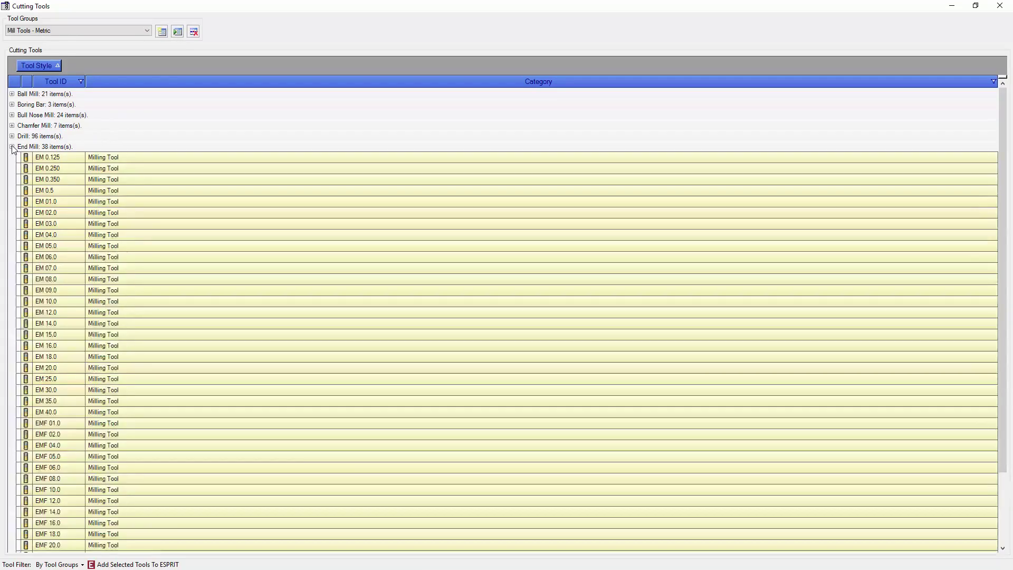
click(60, 247)
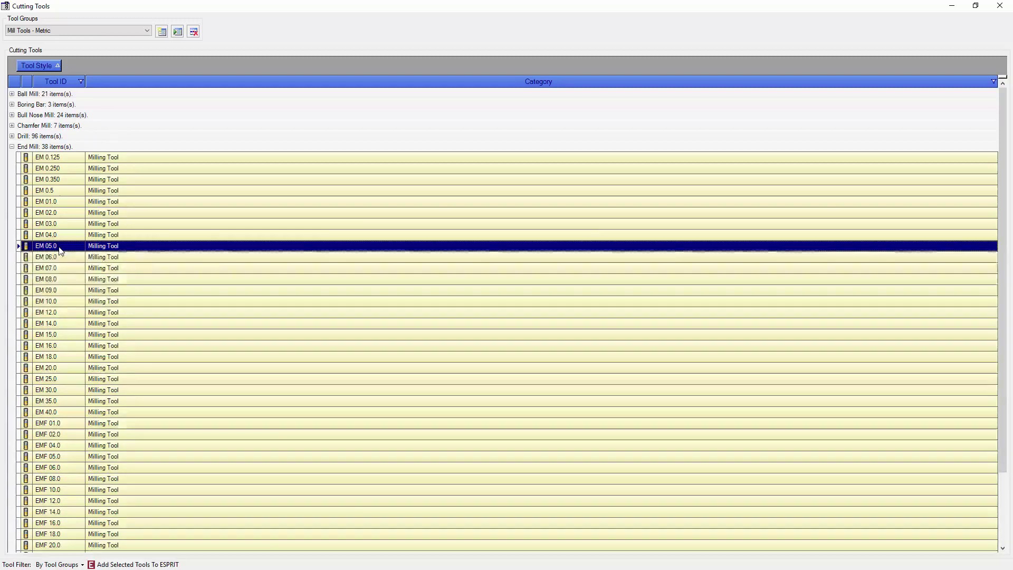
ctrl+click(64, 303)
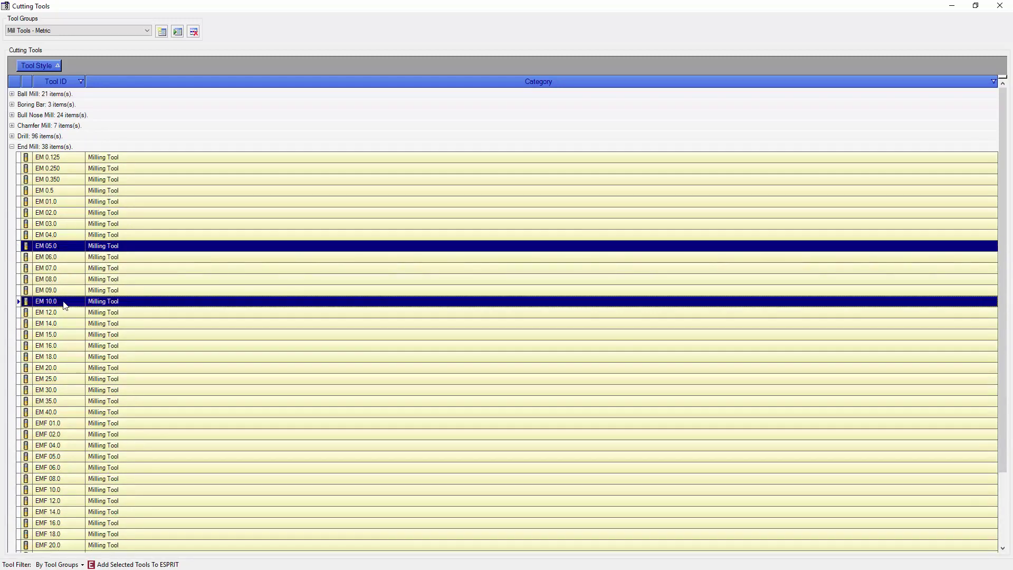
Select the face mill FM 050, add the selected tools to ESPRIT and close the cutting tools database
click(12, 147)
click(12, 158)
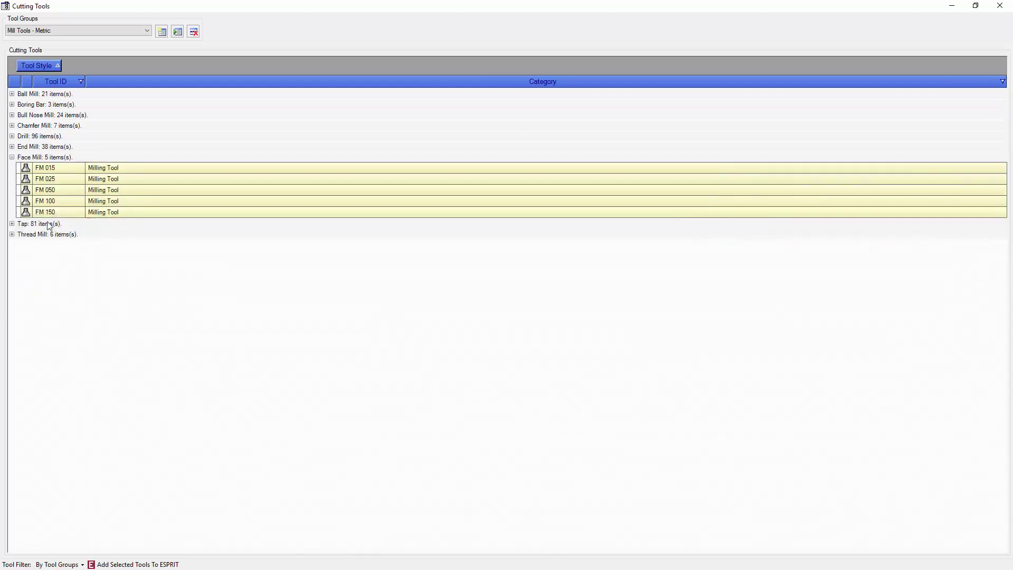
click(49, 191)
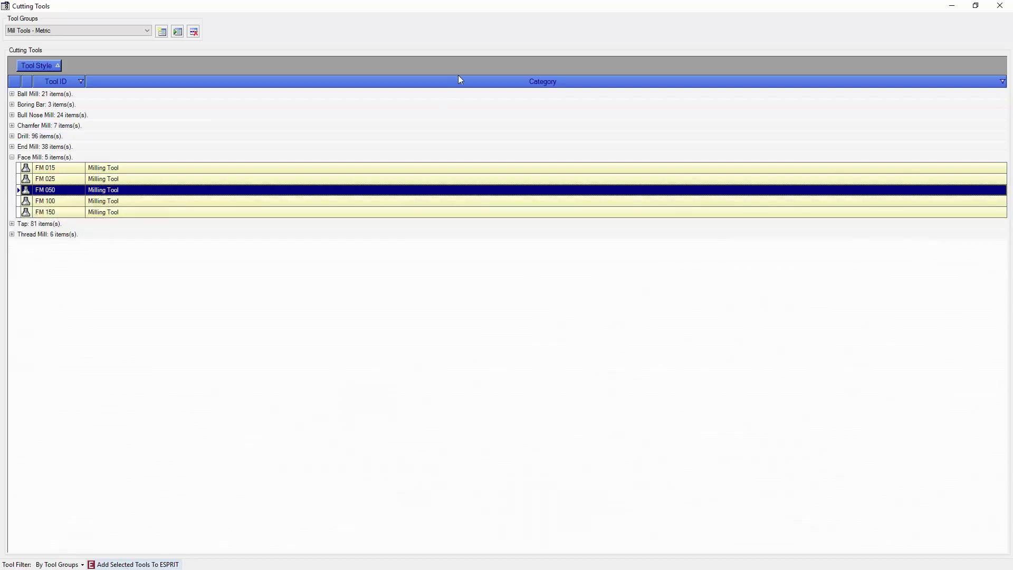
click(999, 7)
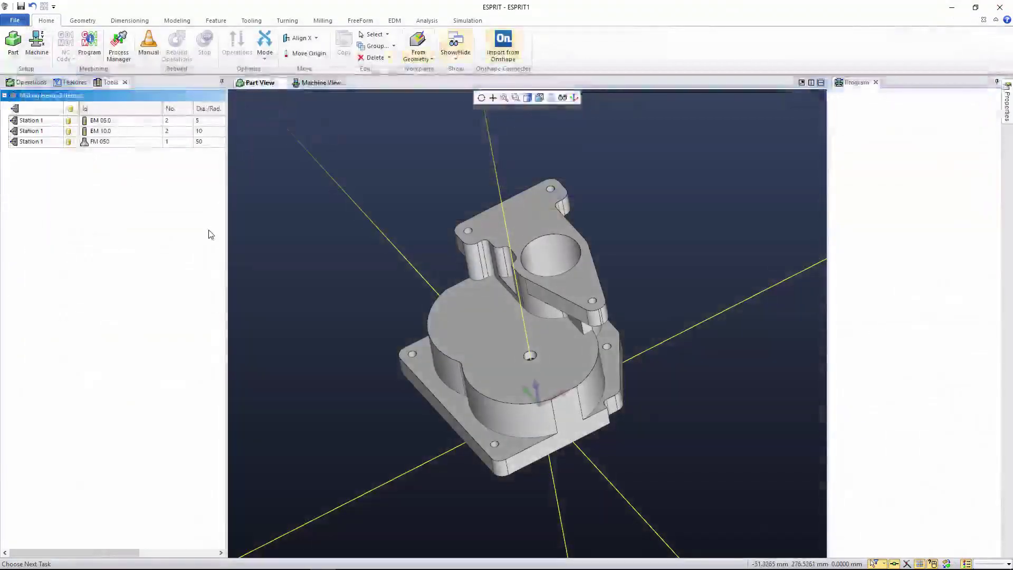
Open the EM 05.0 end mill from the milling head's tool list for editing
double_click(117, 123)
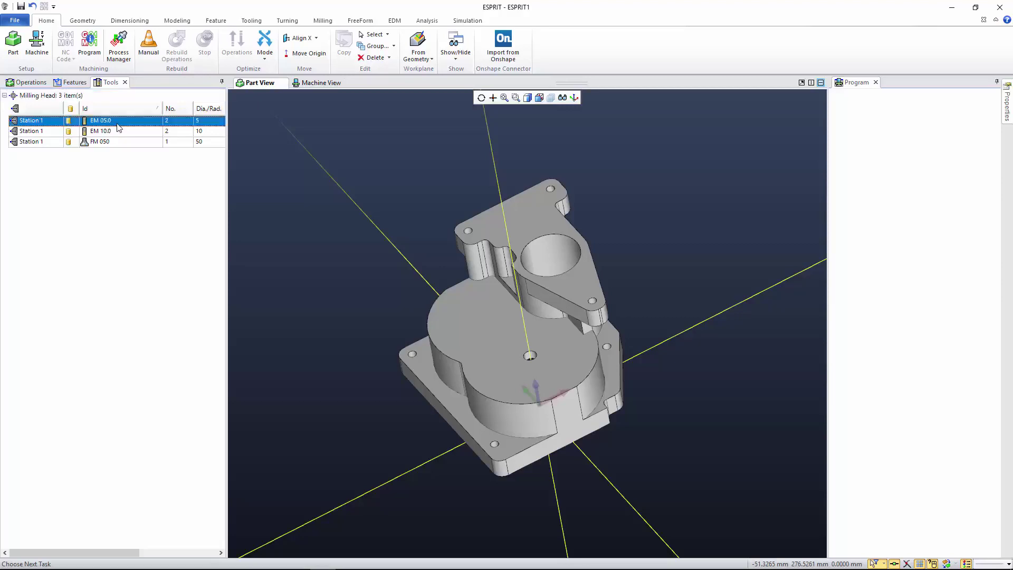